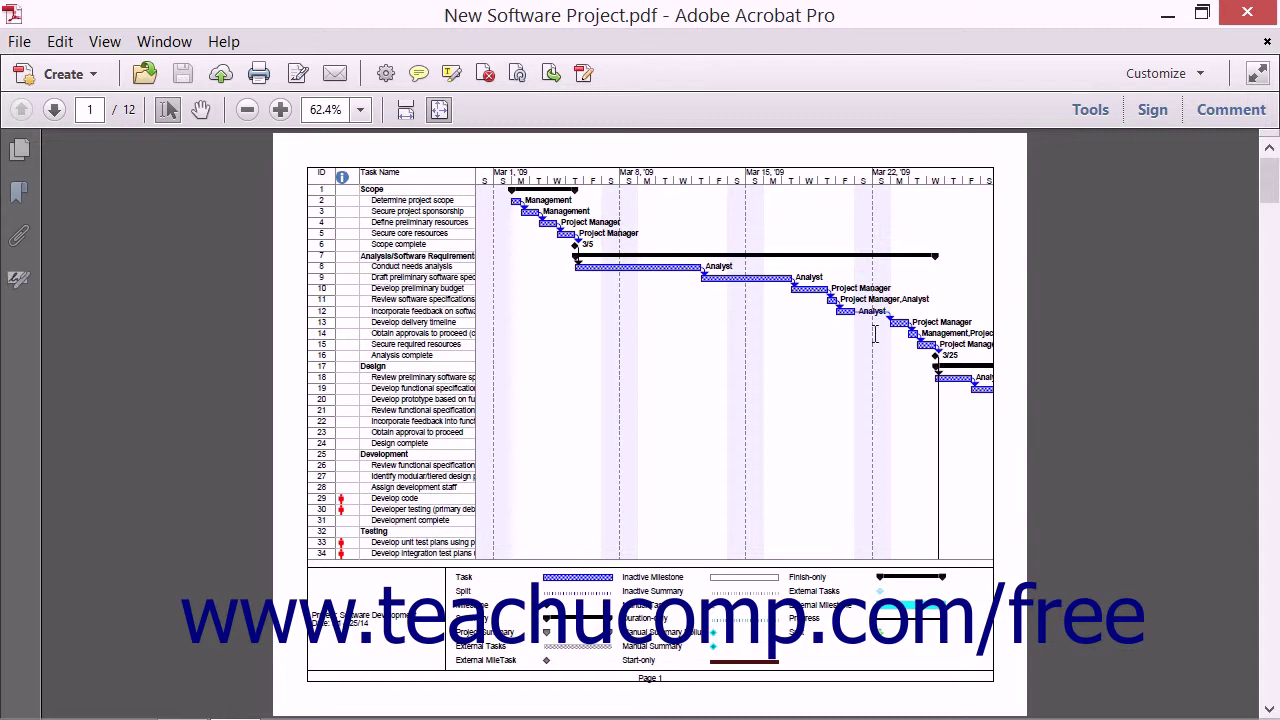
Step: Search the Gantt-chart PDF for 'test' via Edit > Find and move to the next match
left_click(77, 48)
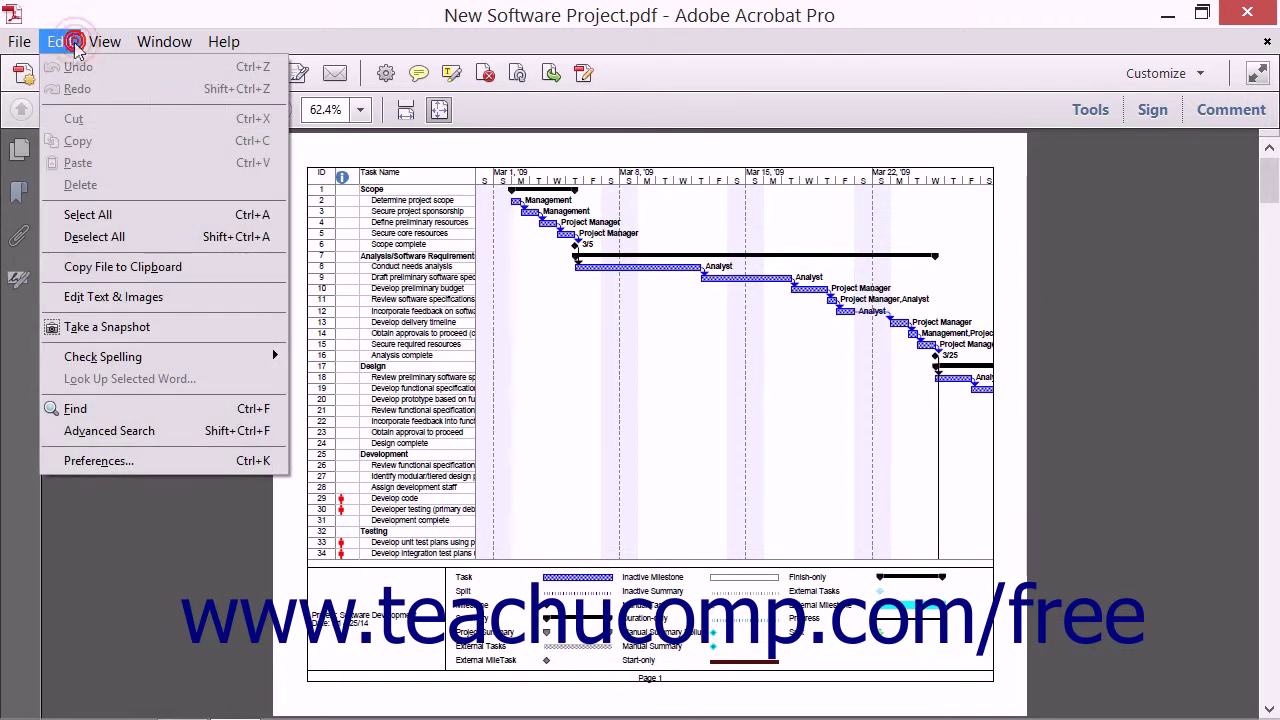
left_click(92, 408)
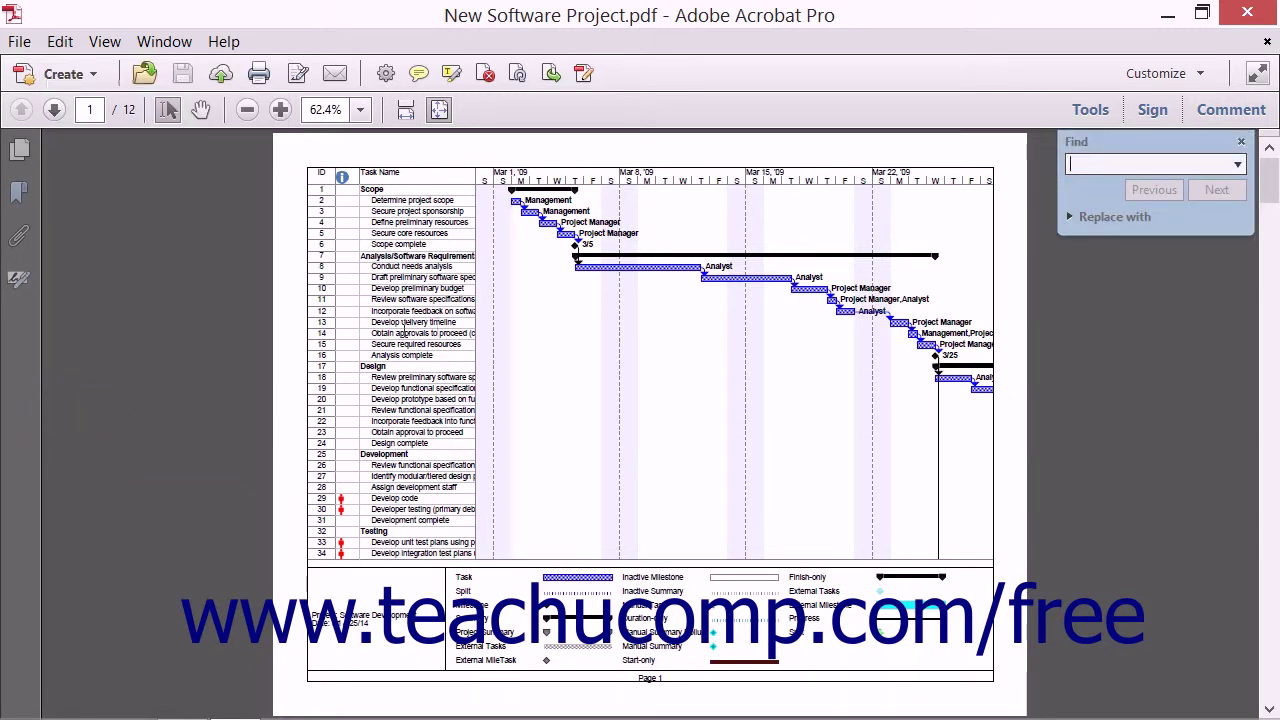
left_click(1118, 165)
type("test")
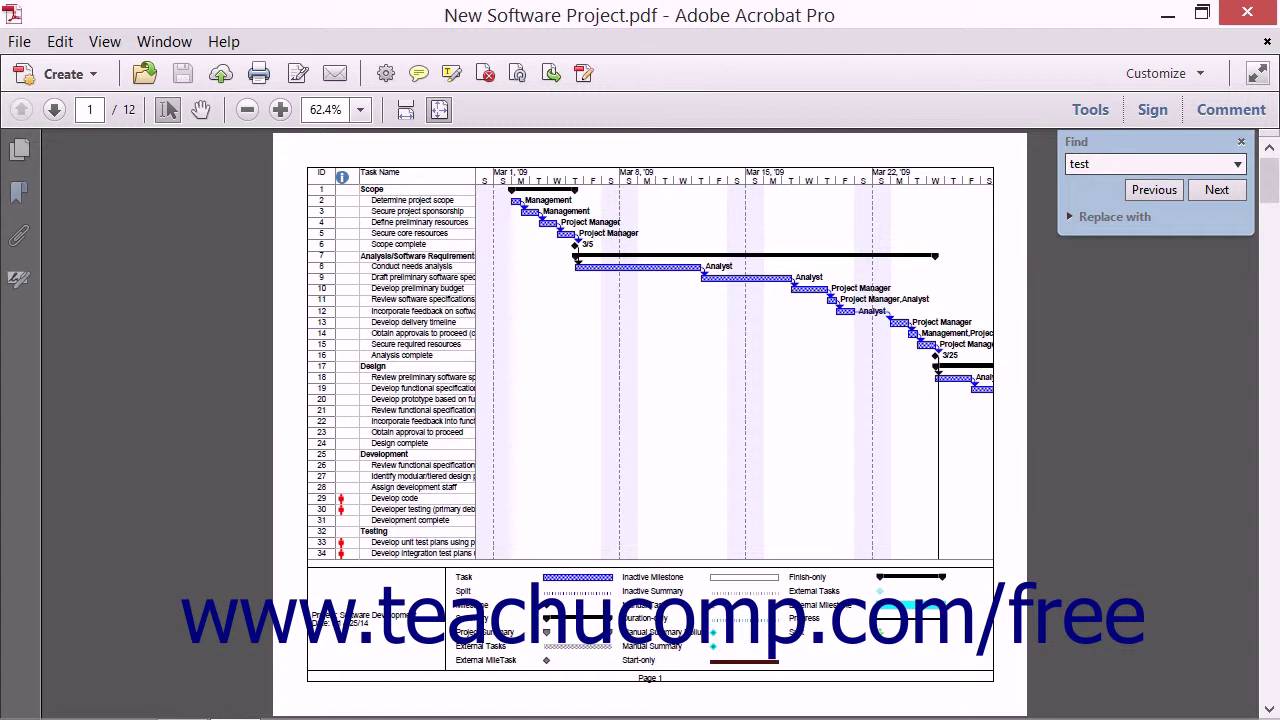
key("Return")
left_click(1207, 192)
Step: Advance through the 'test' matches to row 41's 'testing' on page 2, viewing search options
left_click(1207, 192)
left_click(1207, 192)
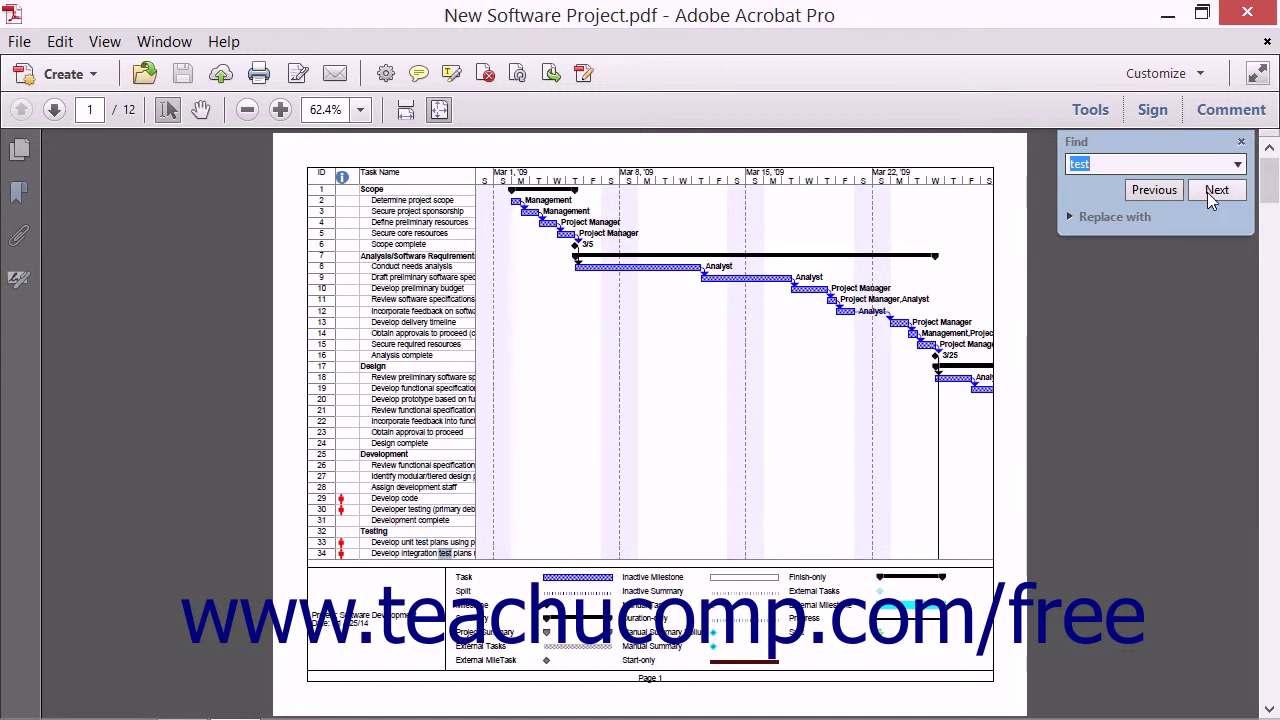
left_click(1207, 192)
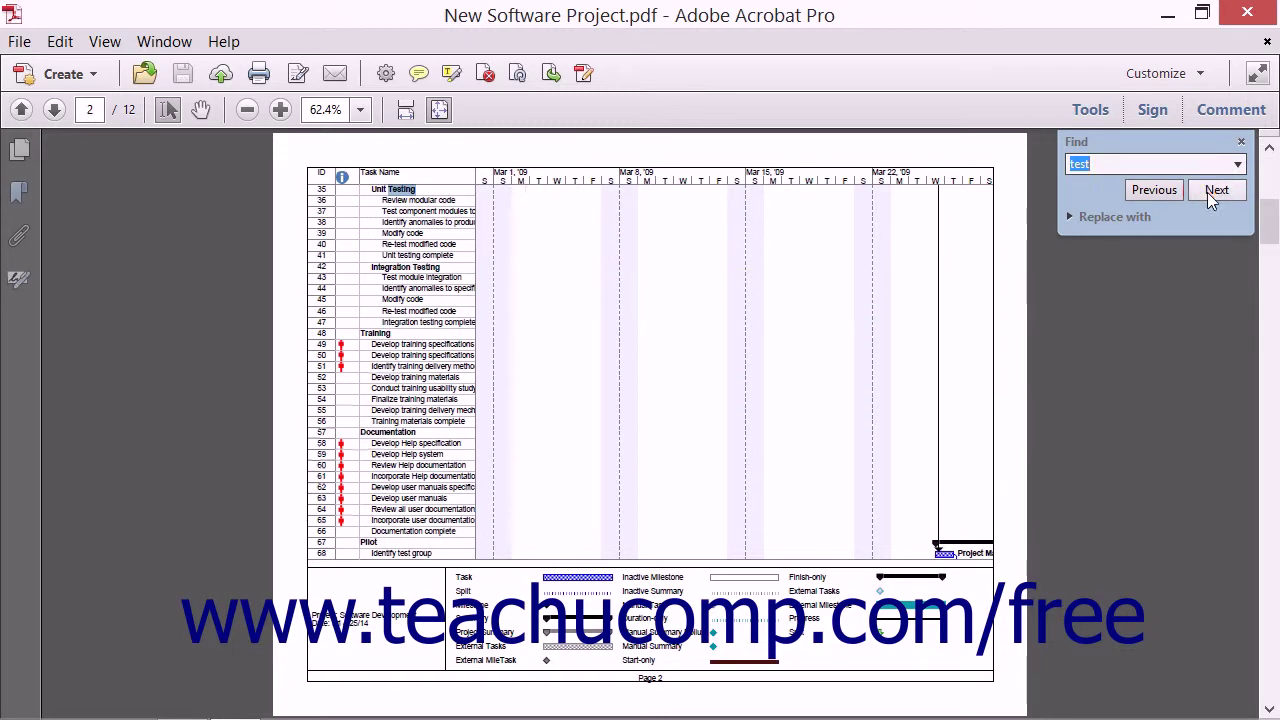
left_click(1207, 192)
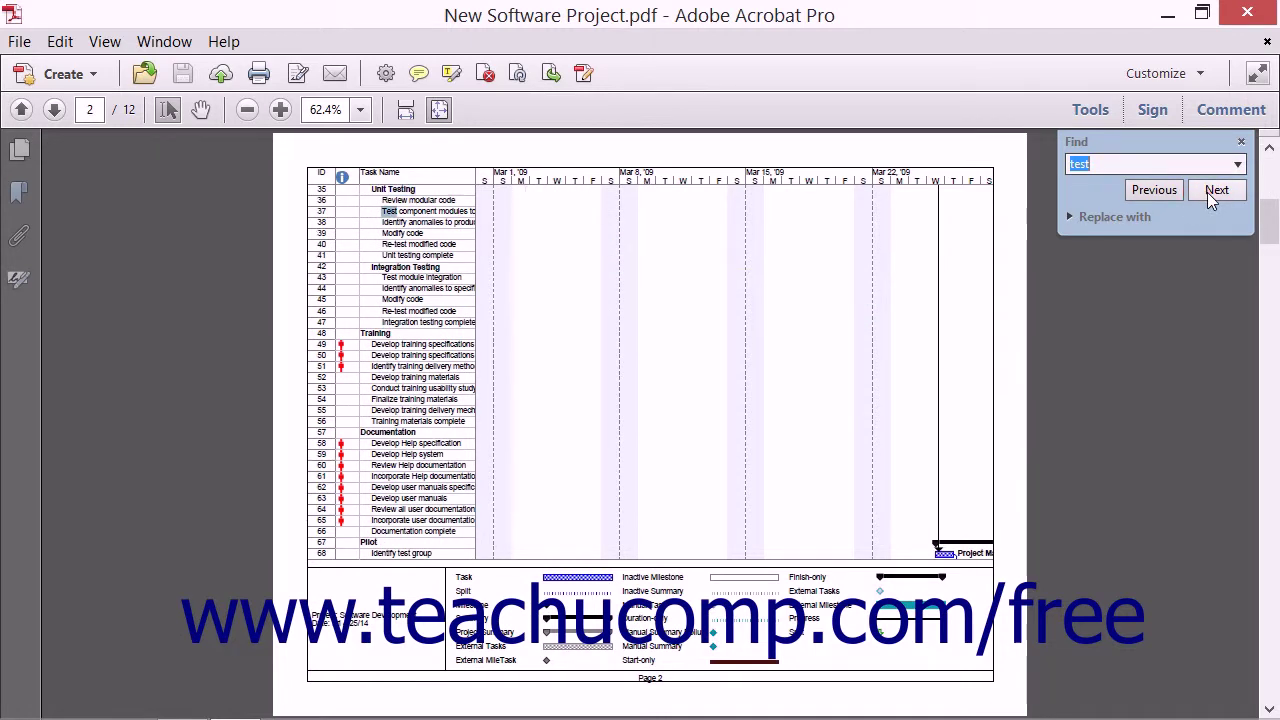
left_click(1207, 192)
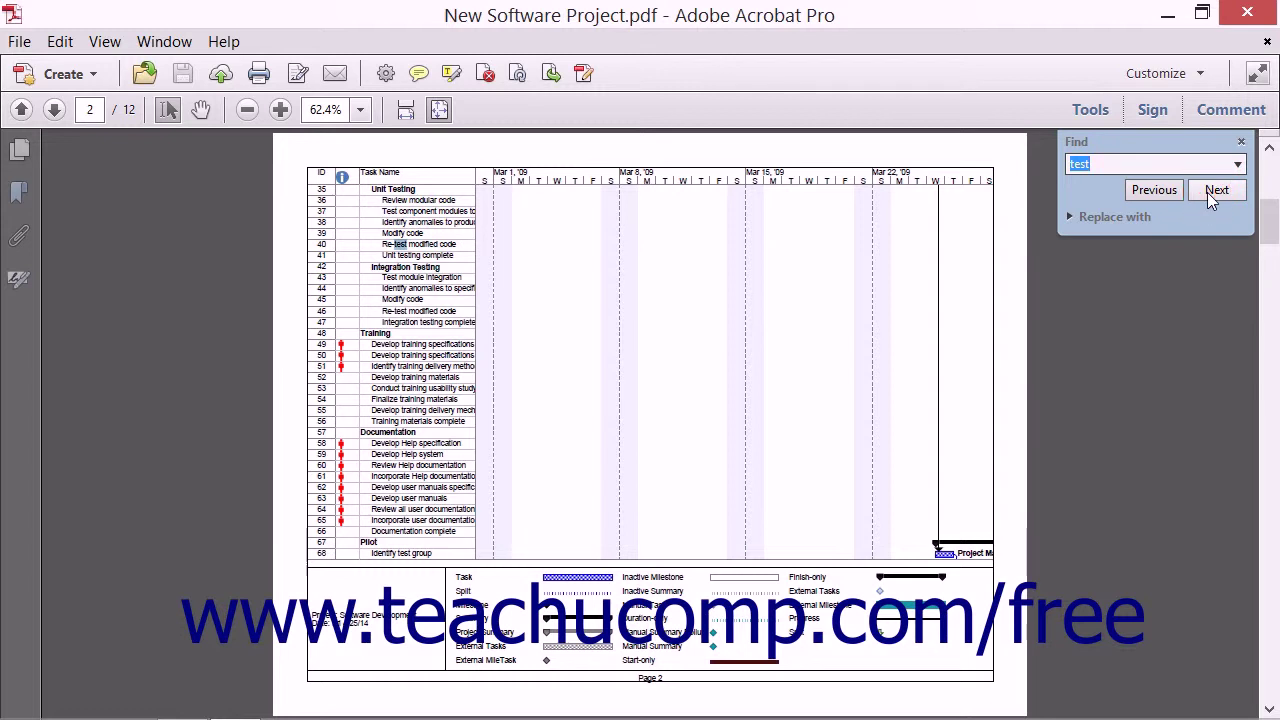
left_click(1207, 192)
left_click(1238, 167)
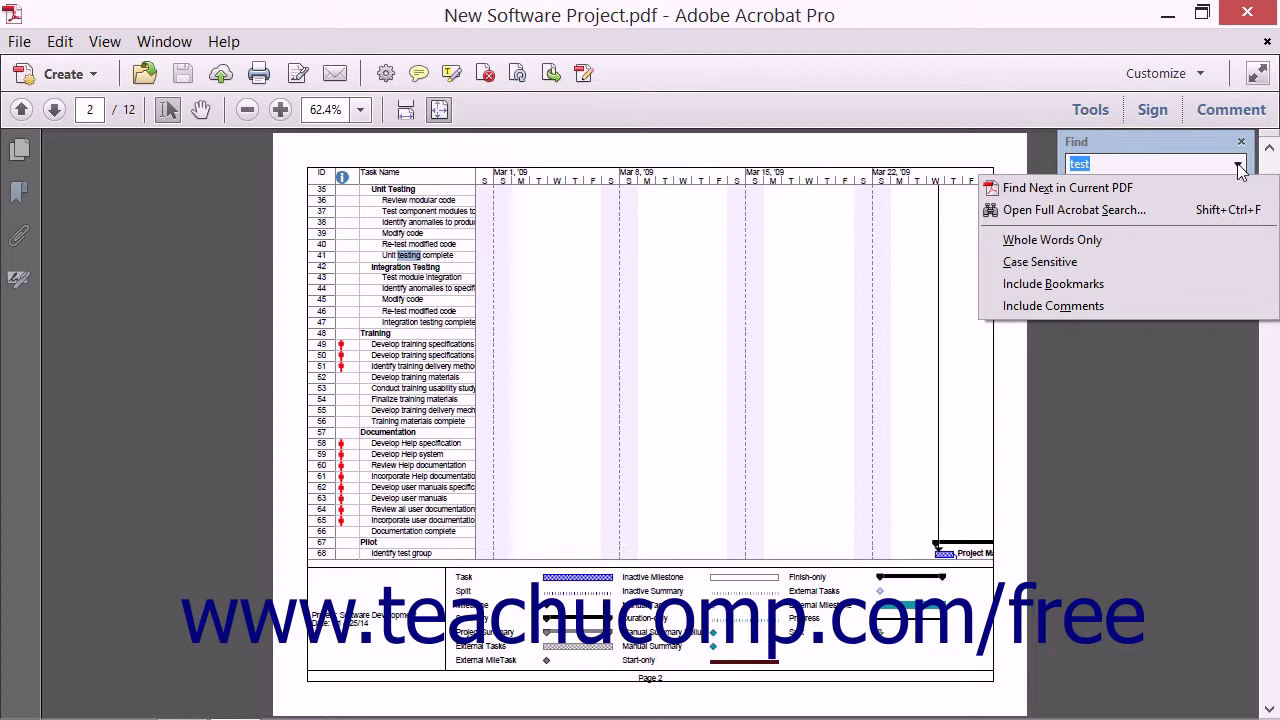
left_click(1240, 168)
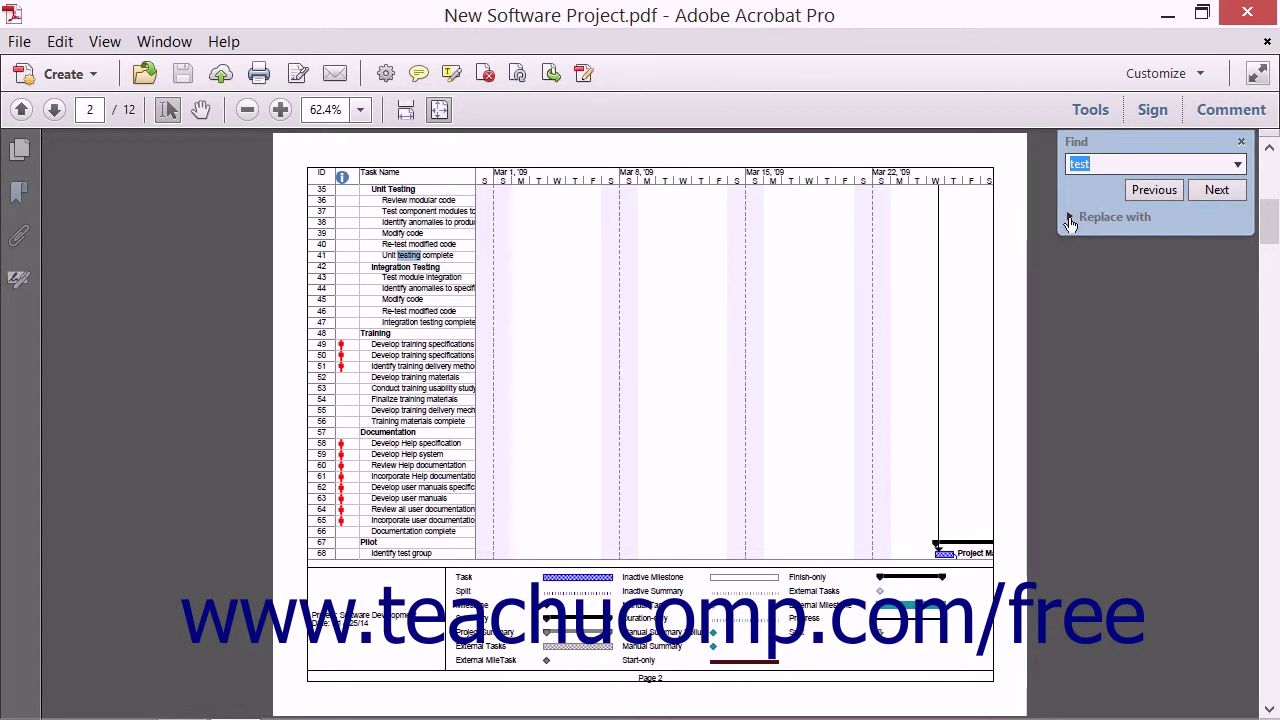
Step: Expand the Replace with field in the Find toolbar, turning on text editing
left_click(1069, 217)
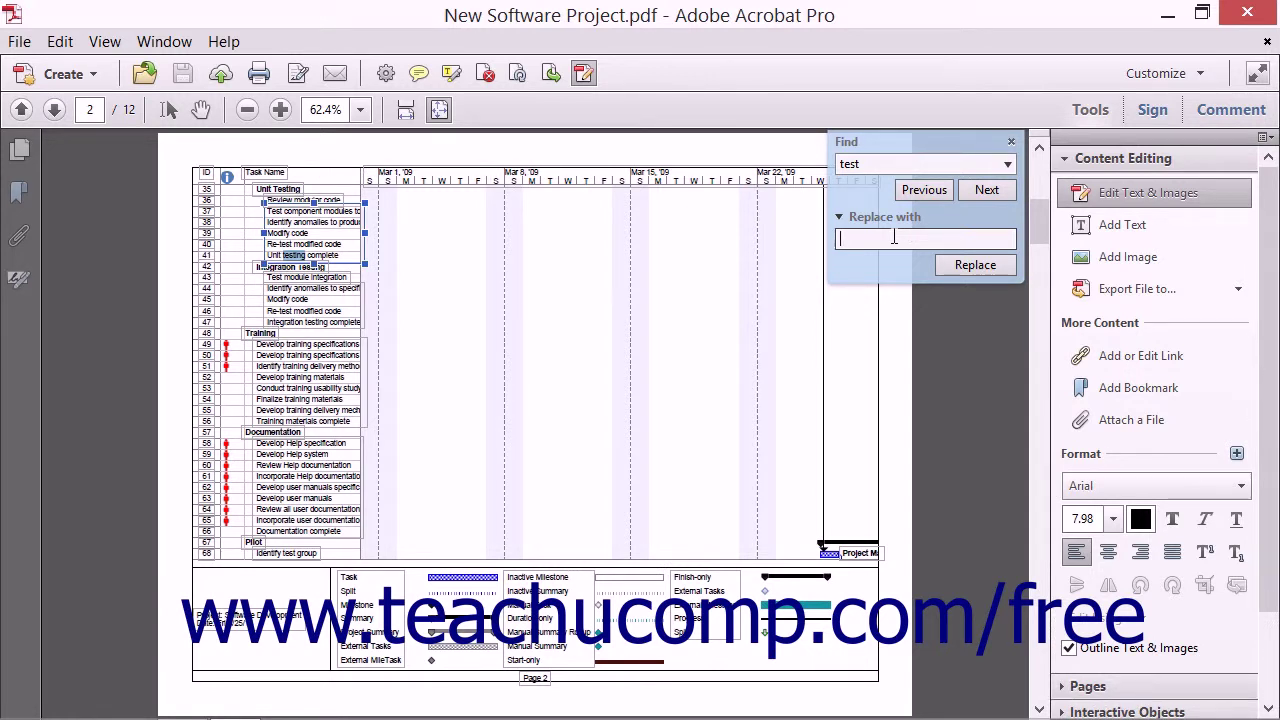
Step: Enter 'testing' as the replacement, replace the row 41 match, and skip to the next match
left_click(895, 238)
type("testing")
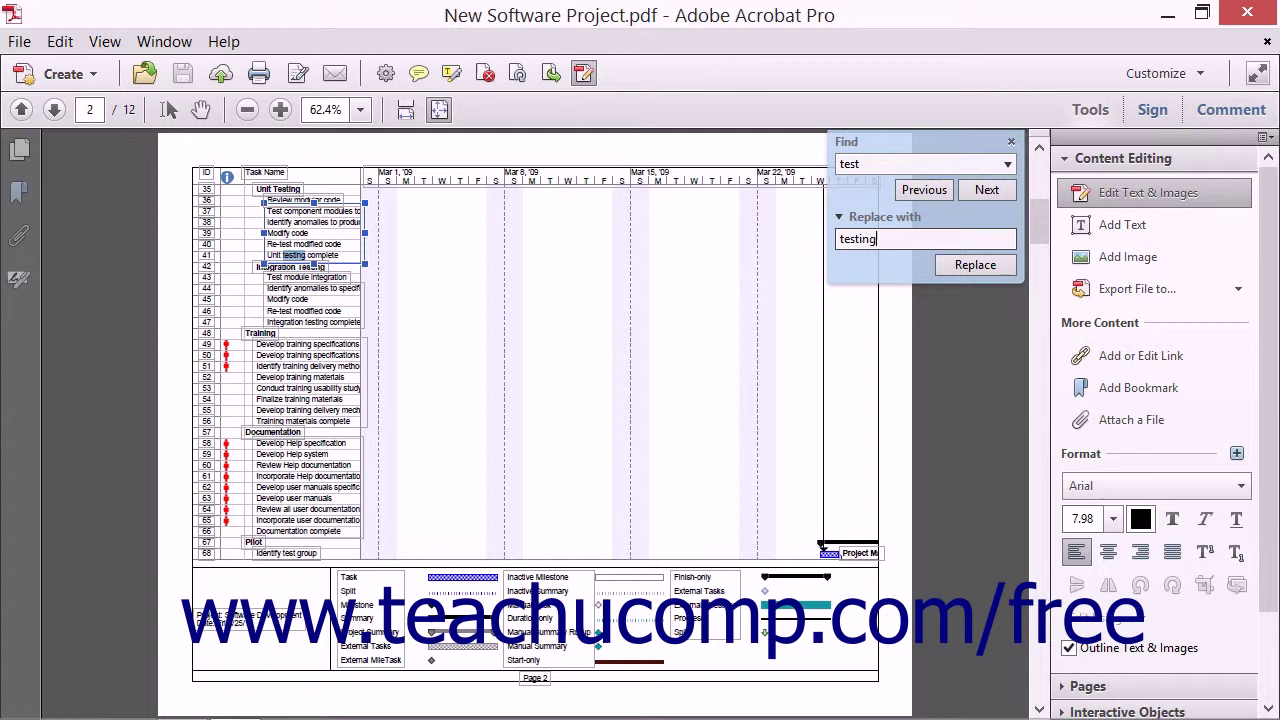
left_click(977, 266)
left_click(952, 239)
left_click(966, 268)
left_click(962, 268)
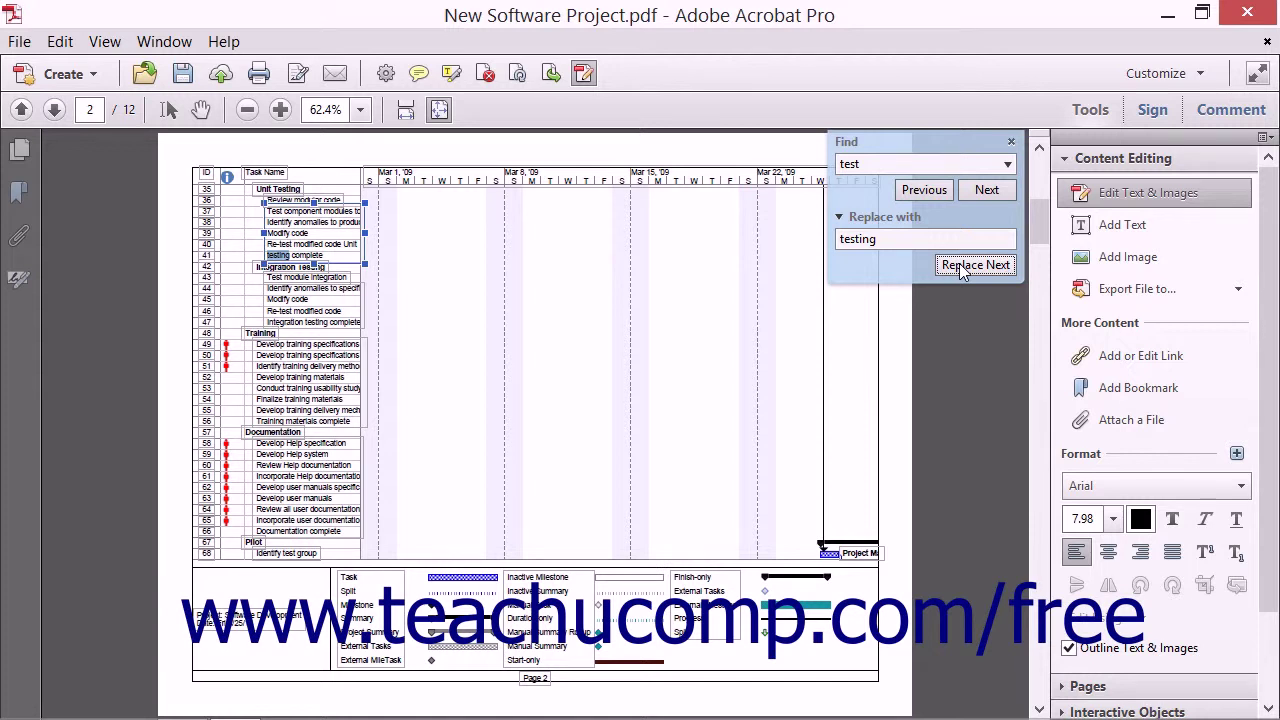
left_click(984, 191)
Step: Step through the remaining 'test' matches until the search finishes the whole document
left_click(984, 191)
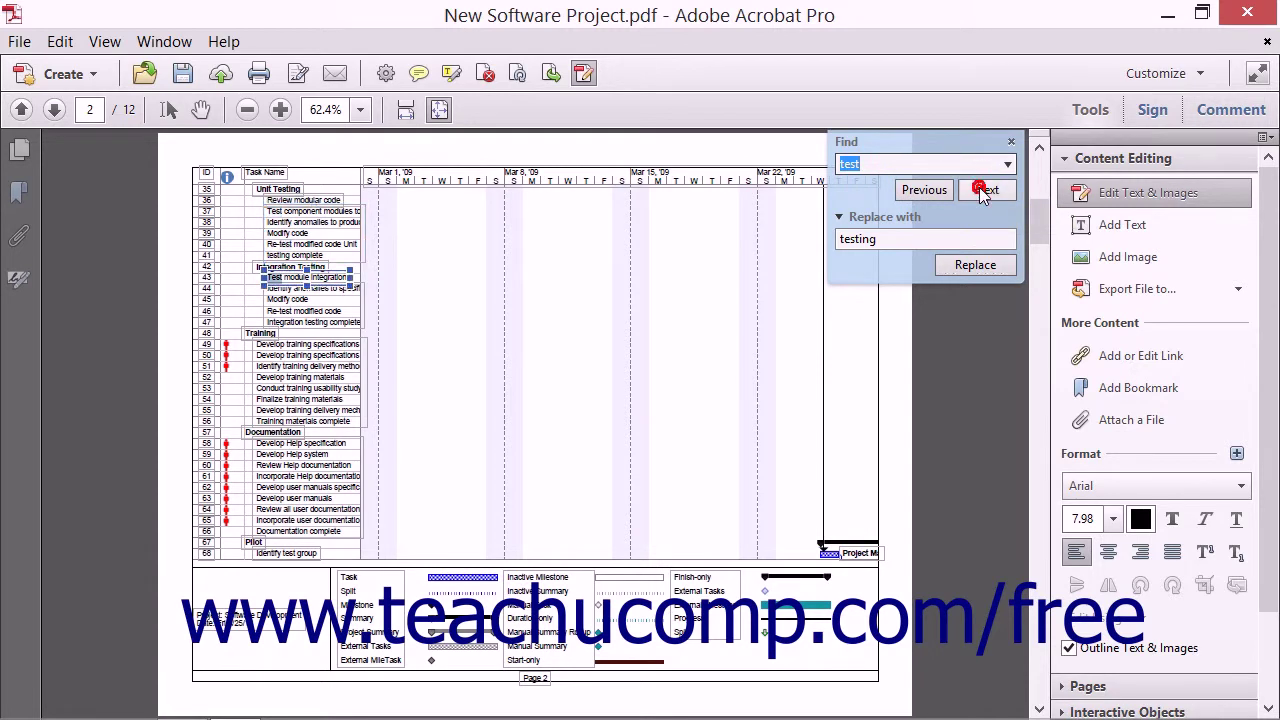
left_click(984, 193)
left_click(984, 191)
left_click(984, 193)
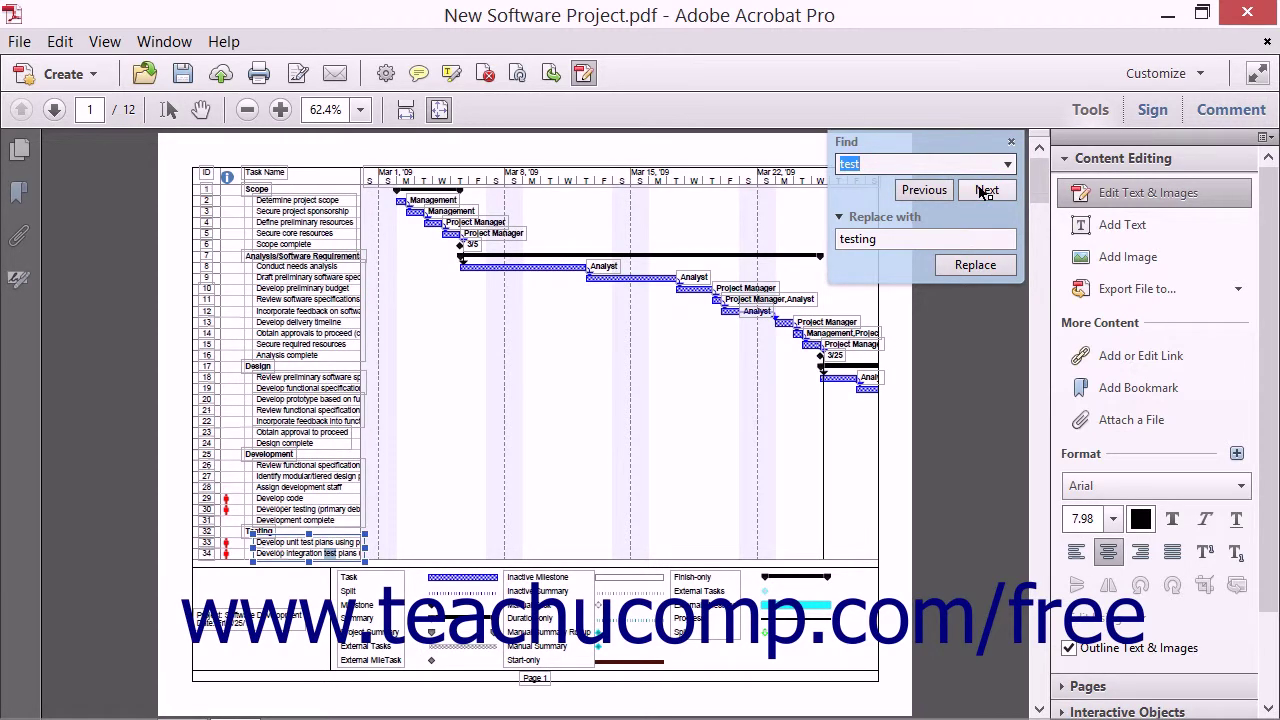
left_click(985, 191)
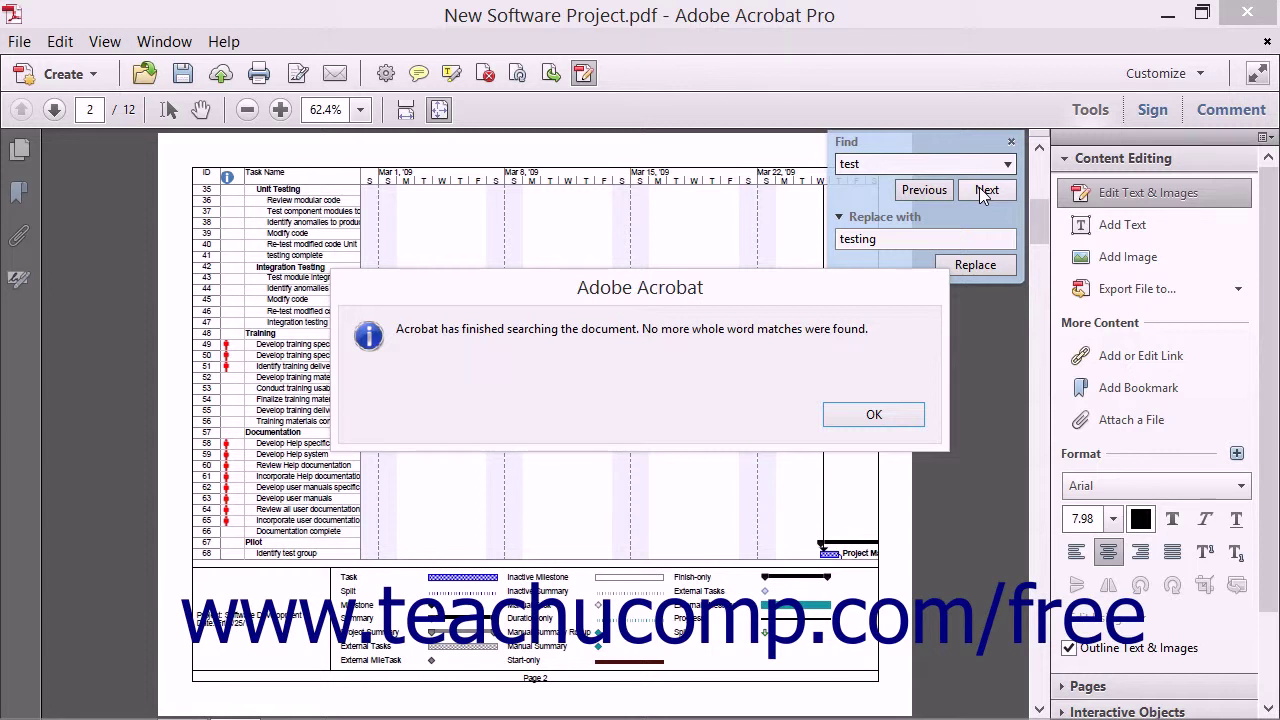
Step: Dismiss the Adobe Acrobat search-finished message with OK
left_click(864, 417)
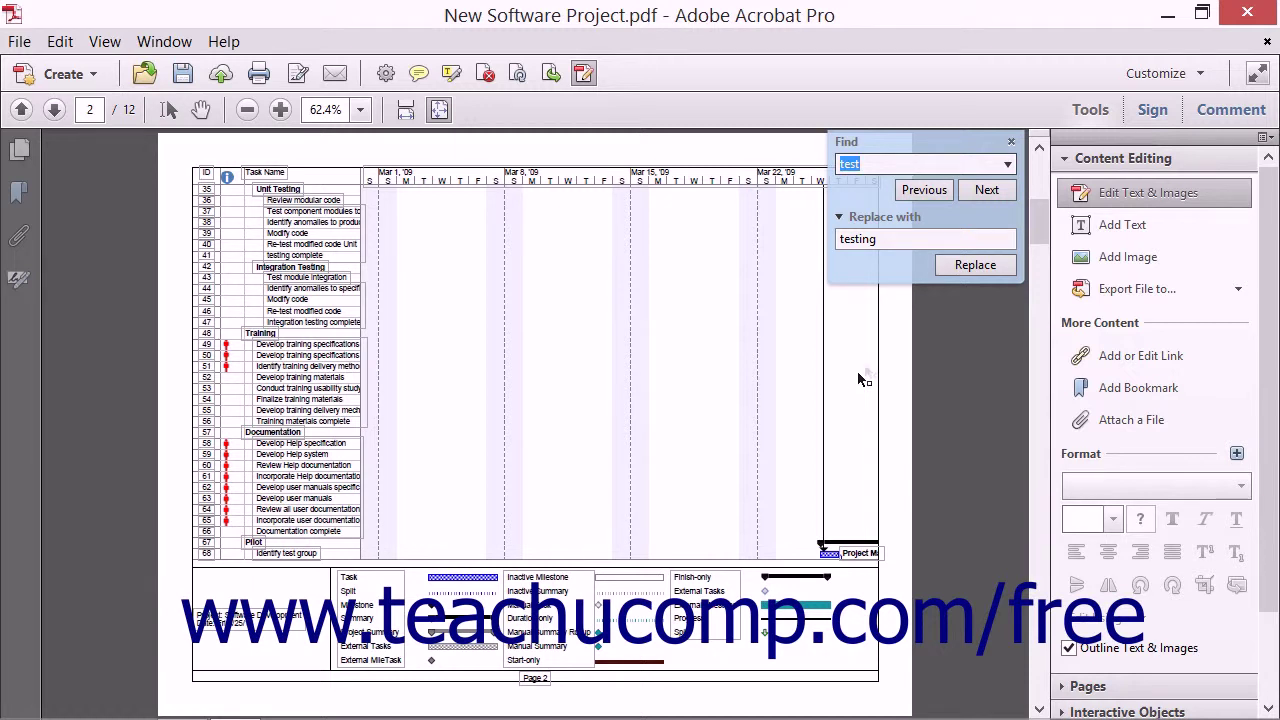
Step: Choose Open Full Acrobat Search from the Find box dropdown
left_click(1008, 166)
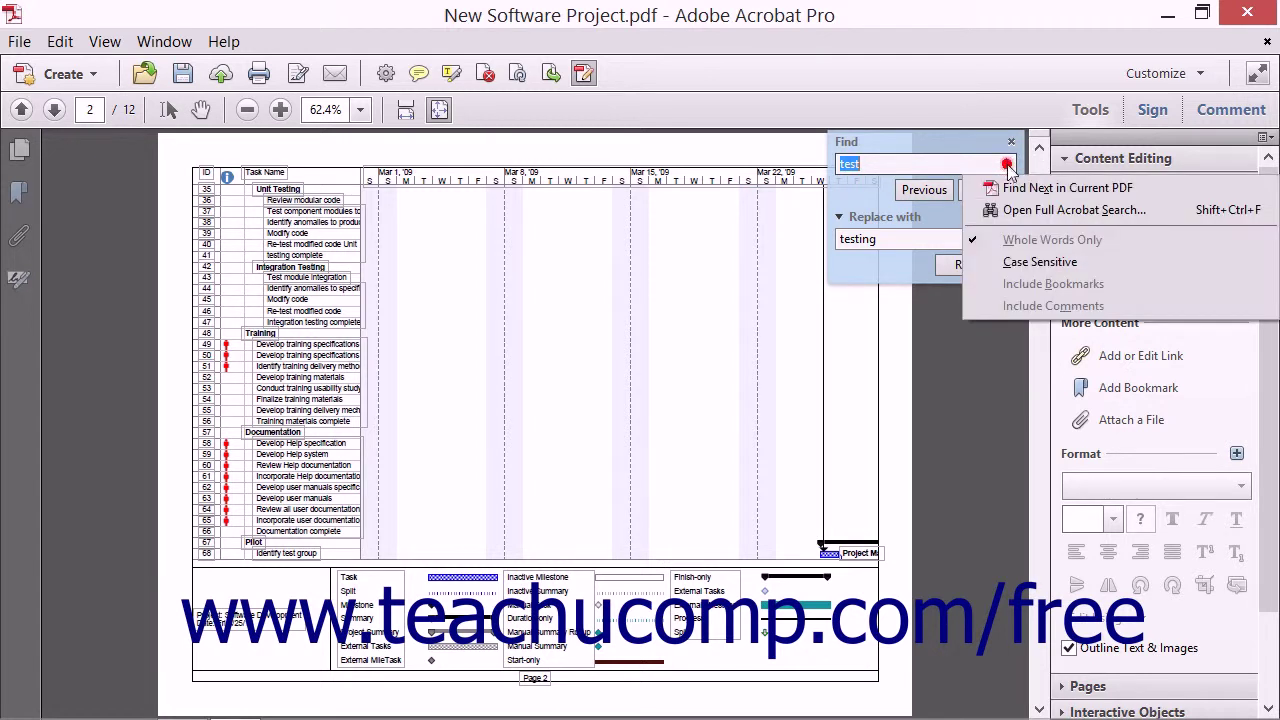
left_click(1031, 210)
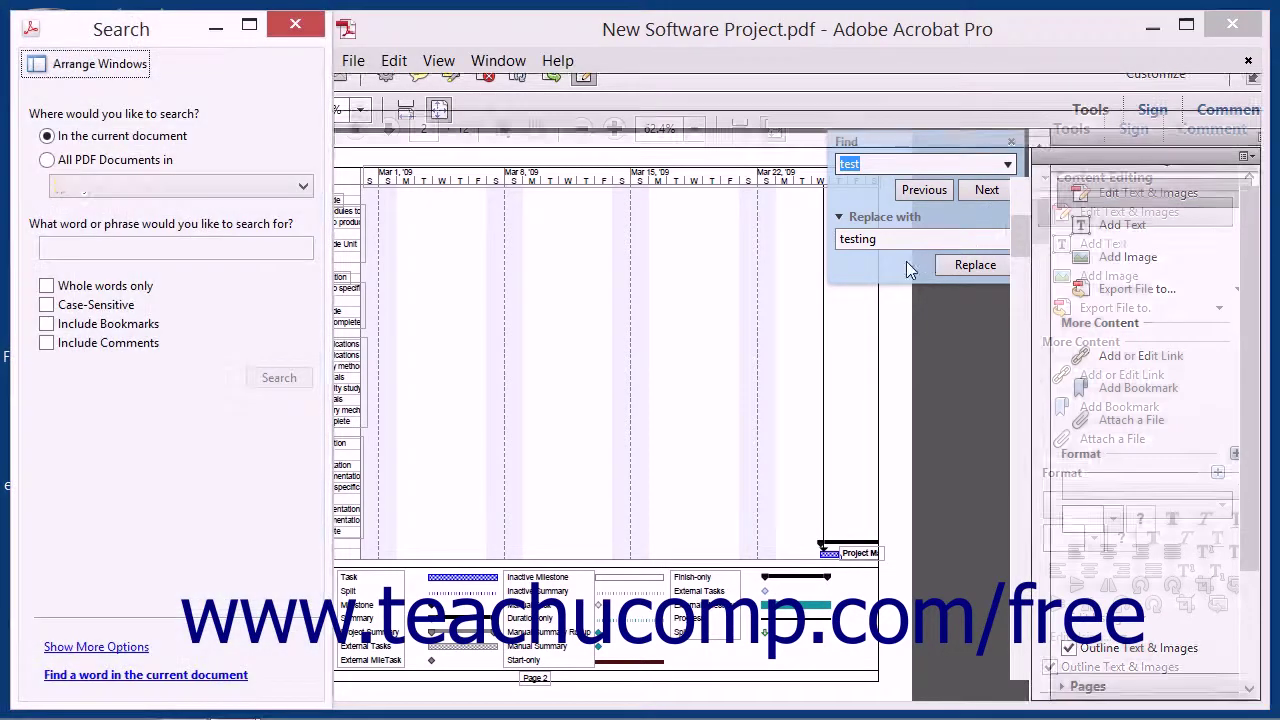